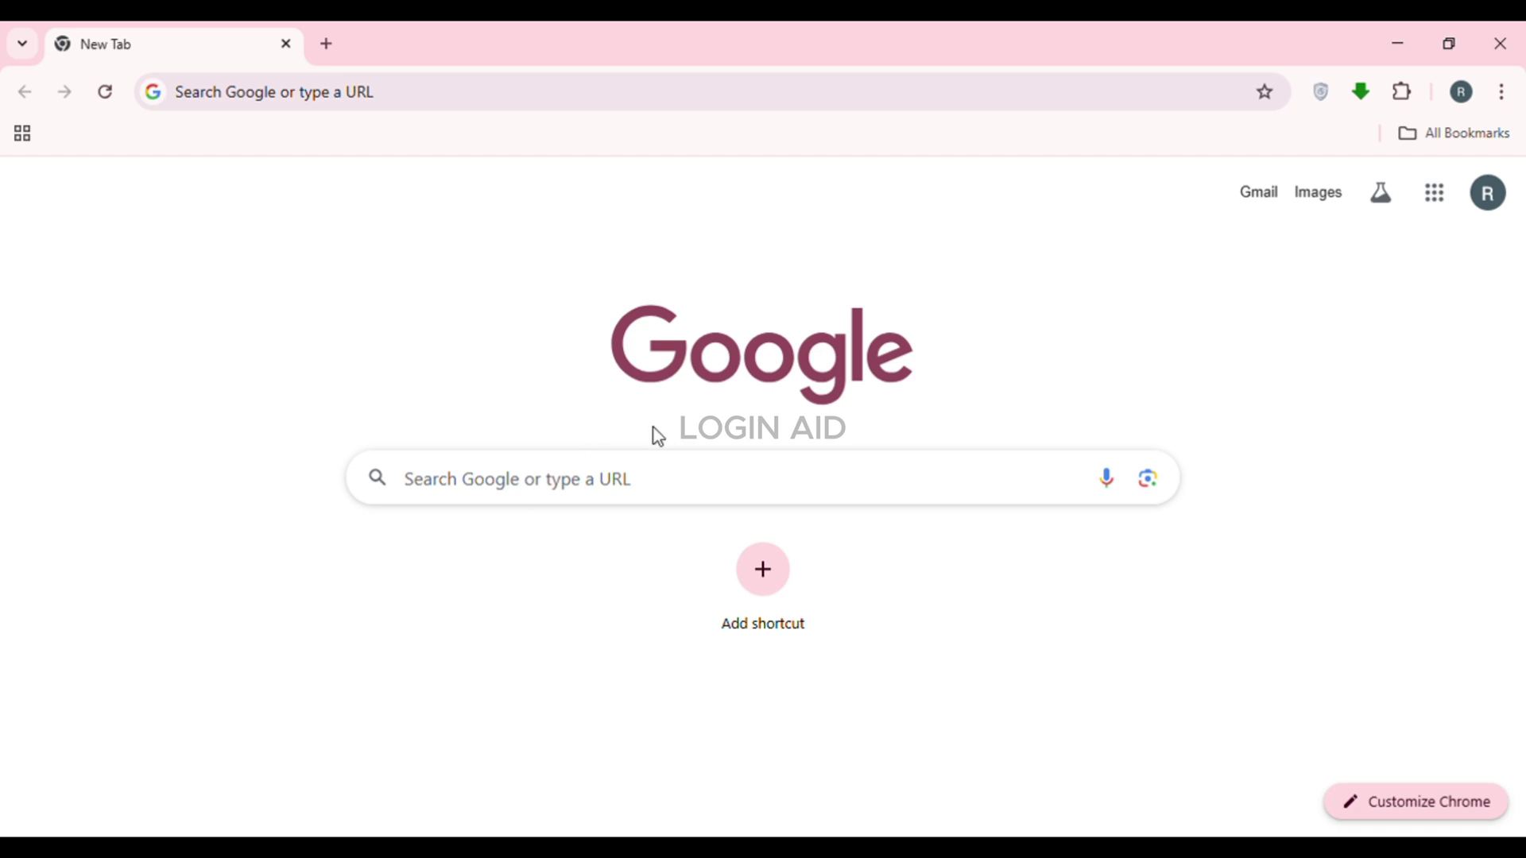
Go to support.discord.com in Chrome to load the Discord Help Center
left_click(298, 112)
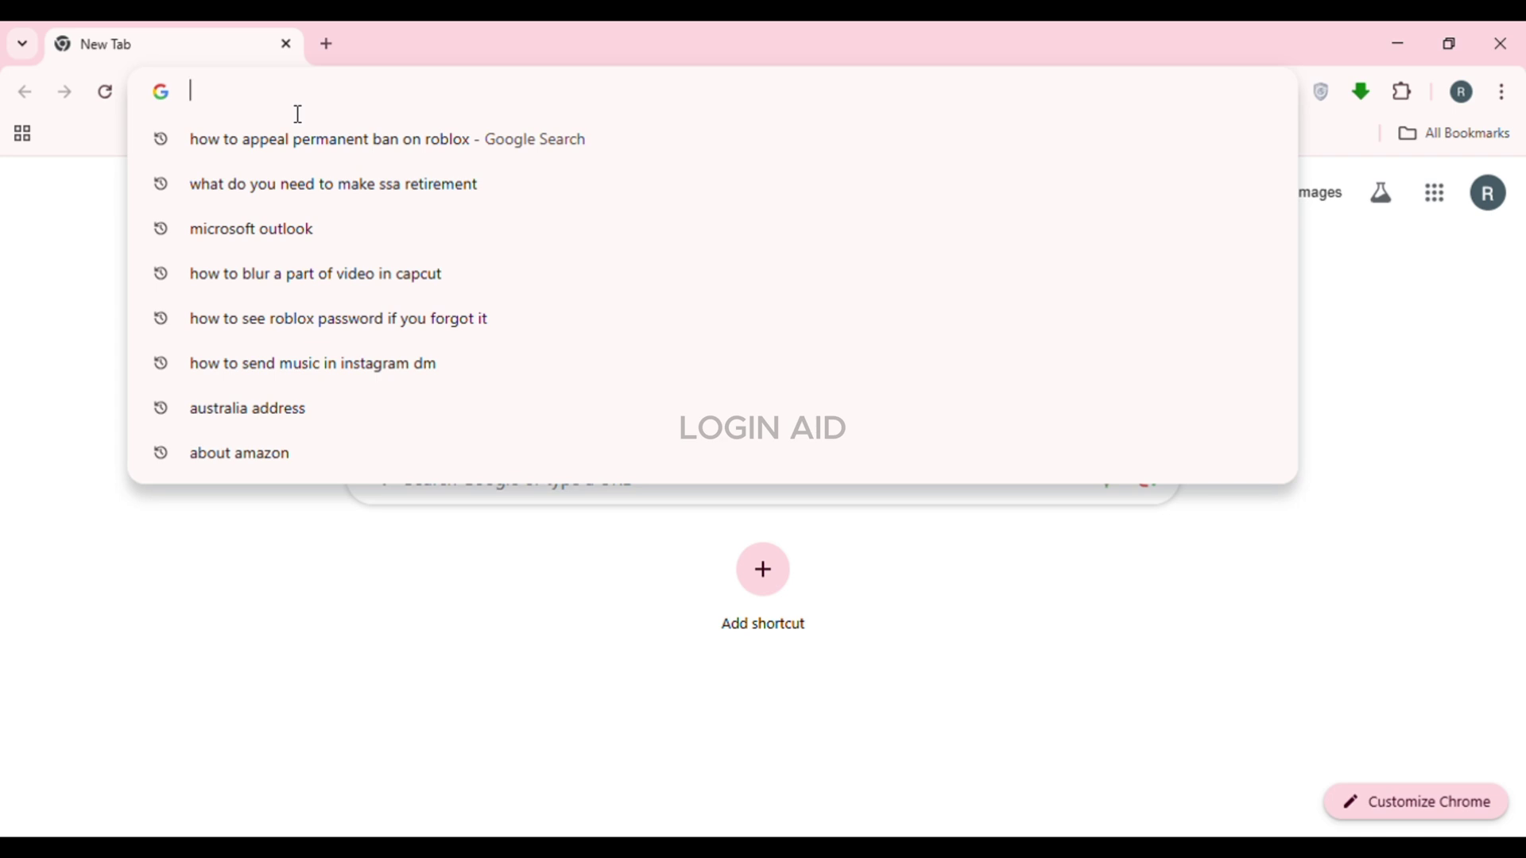
type("supp")
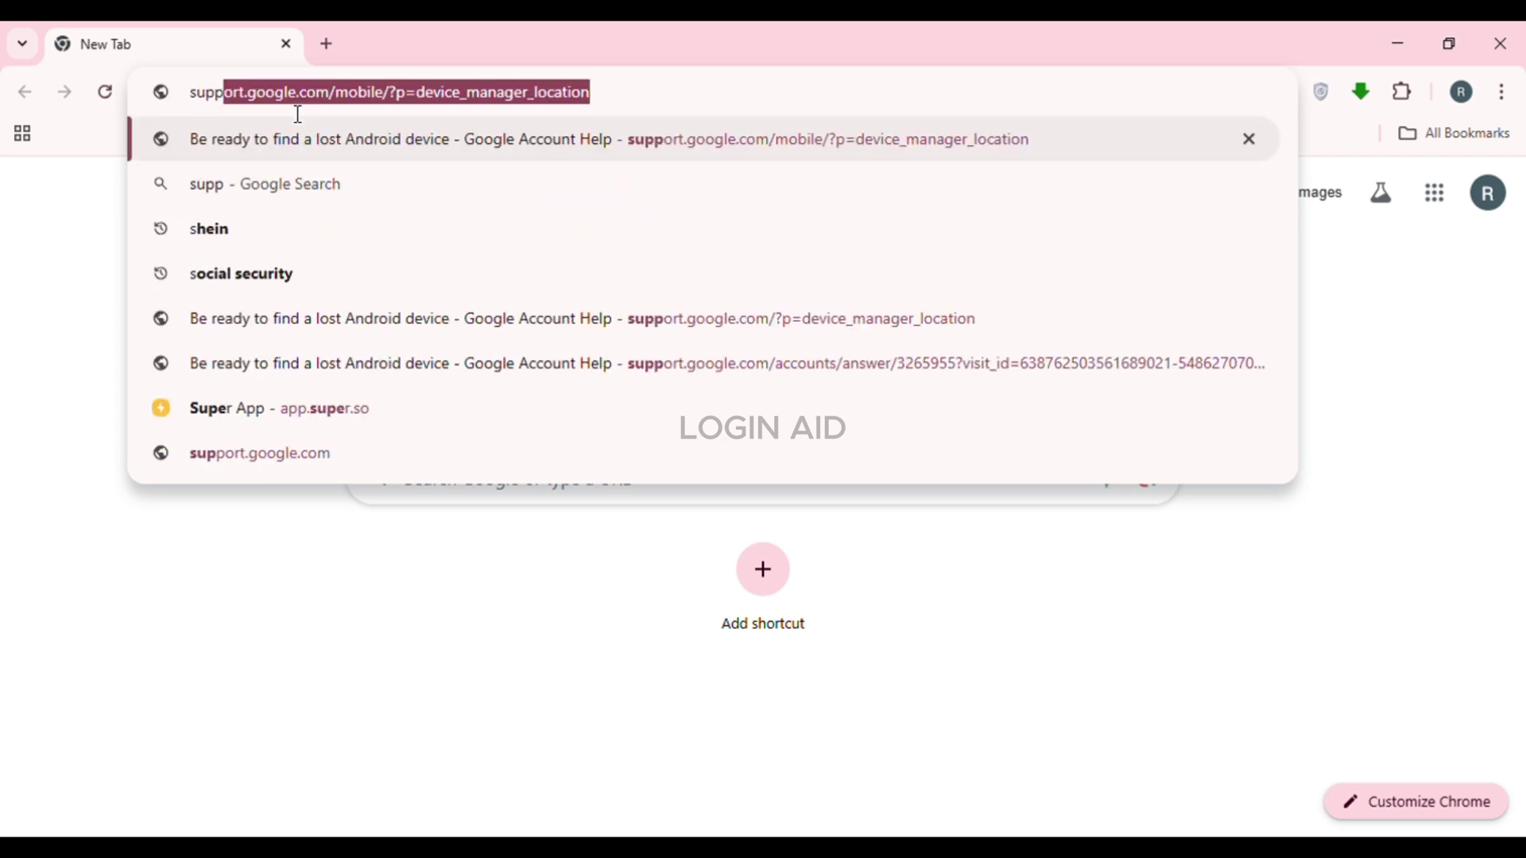
type("ort.dis")
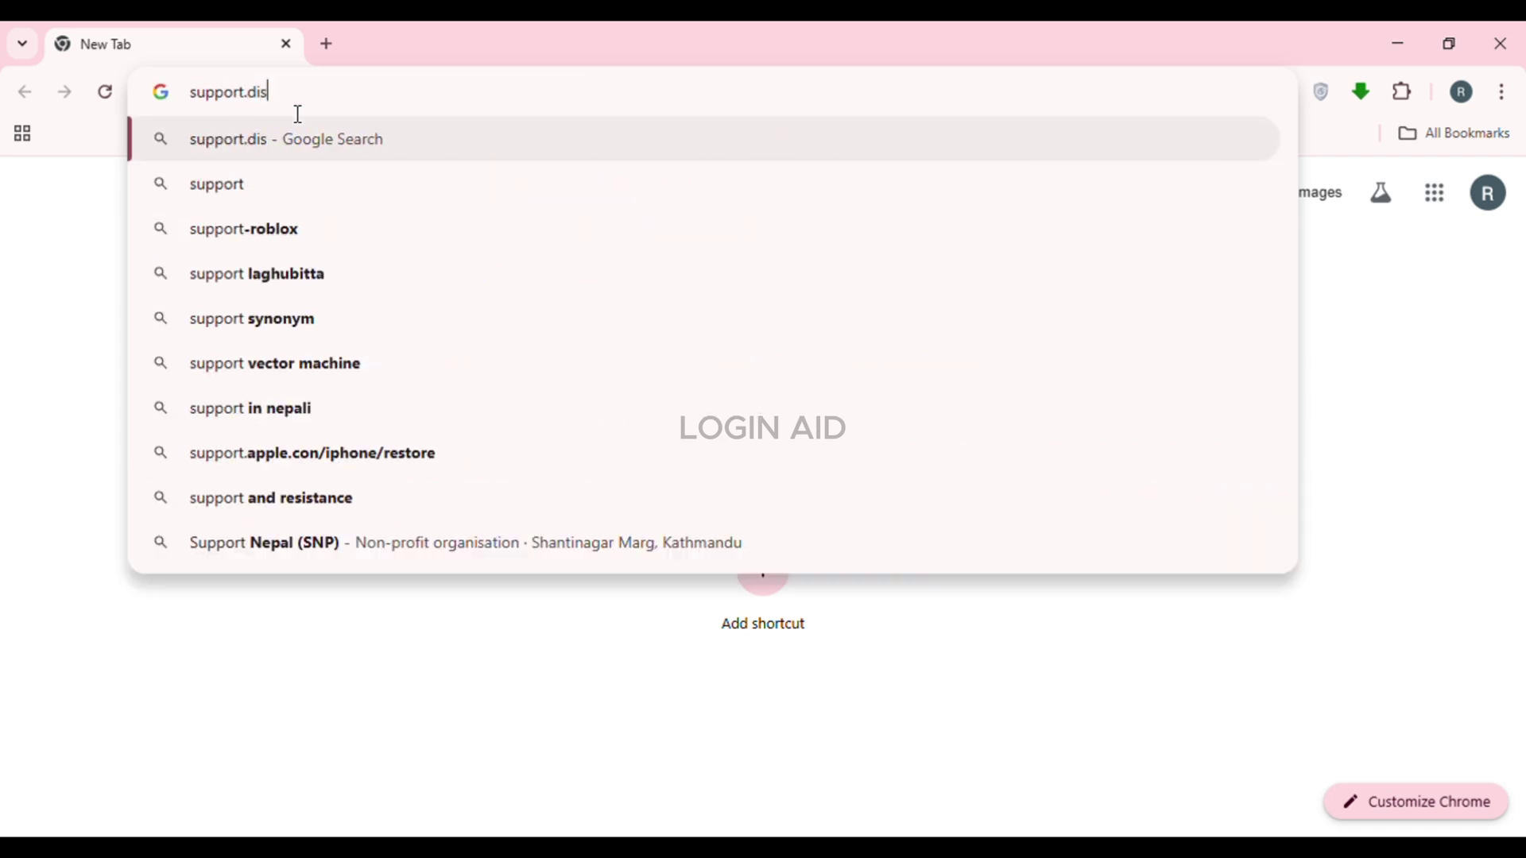
type("cord.com")
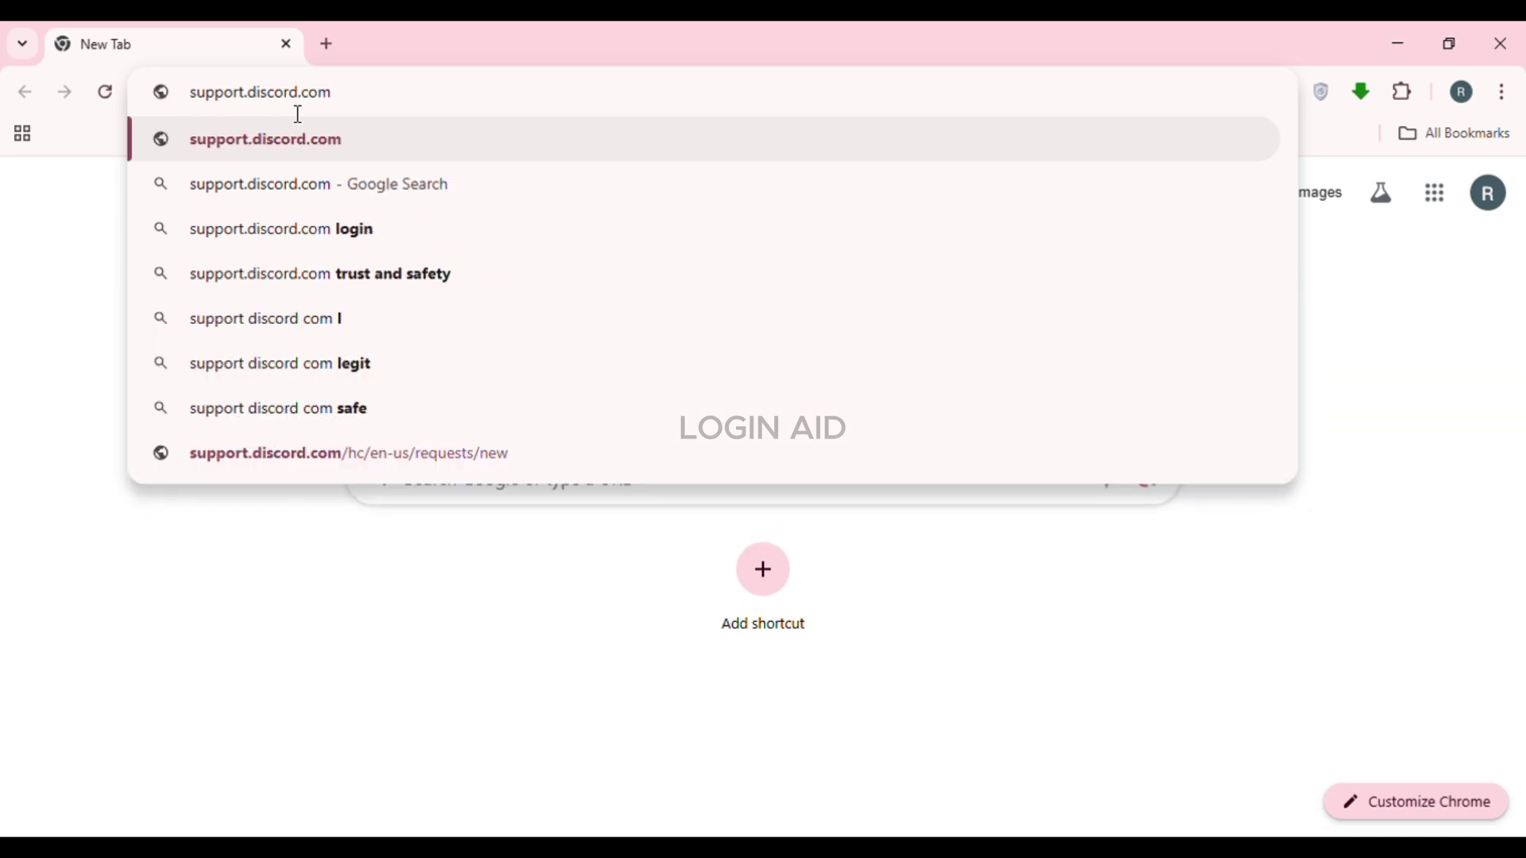
key("Return")
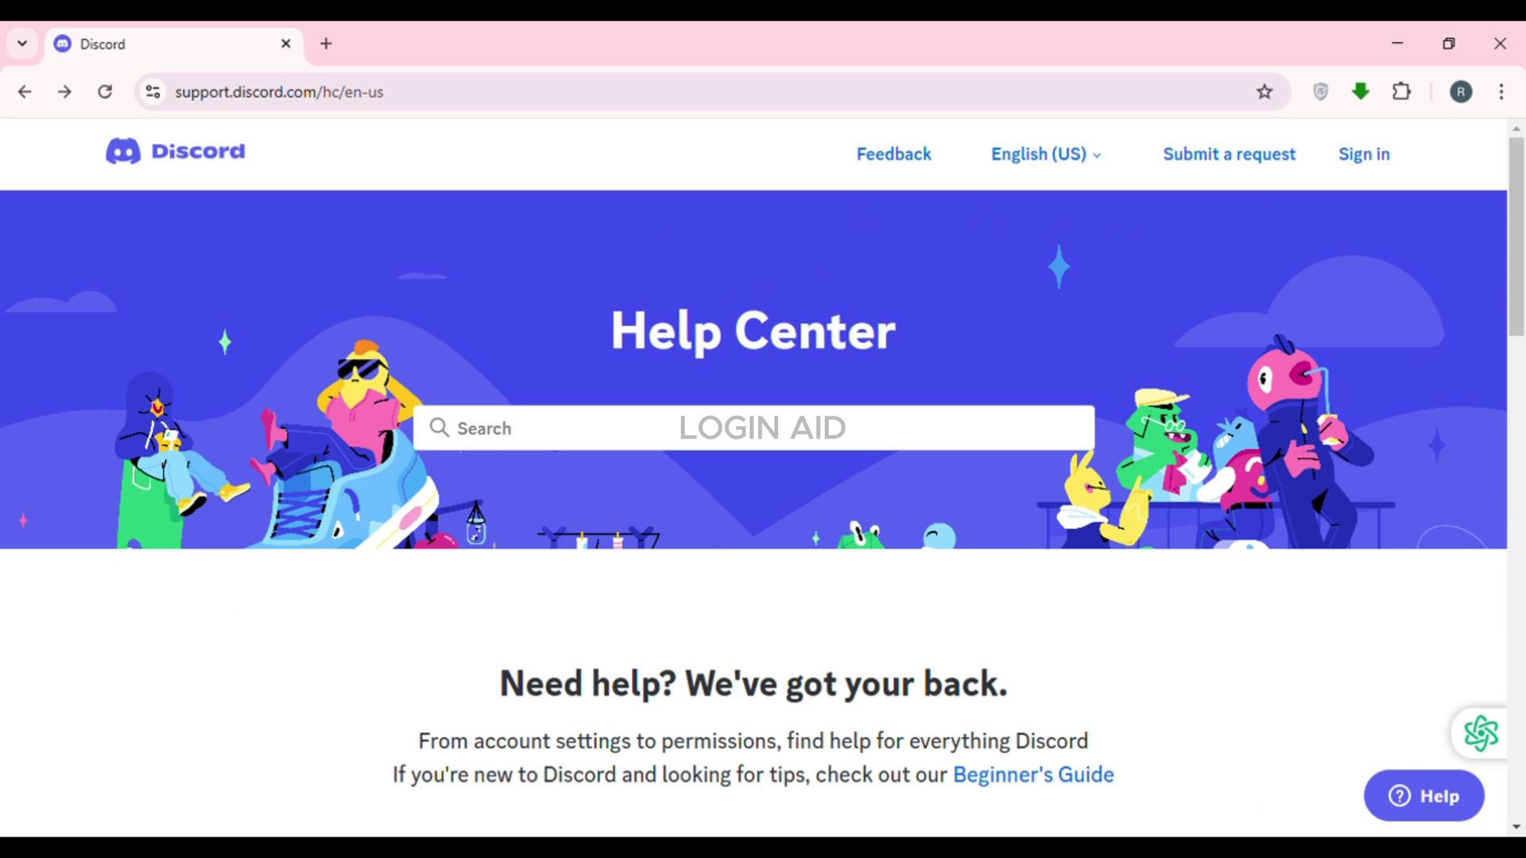
Start a new support request with the topic 'Appeals & Age Update Requests'
left_click(1216, 165)
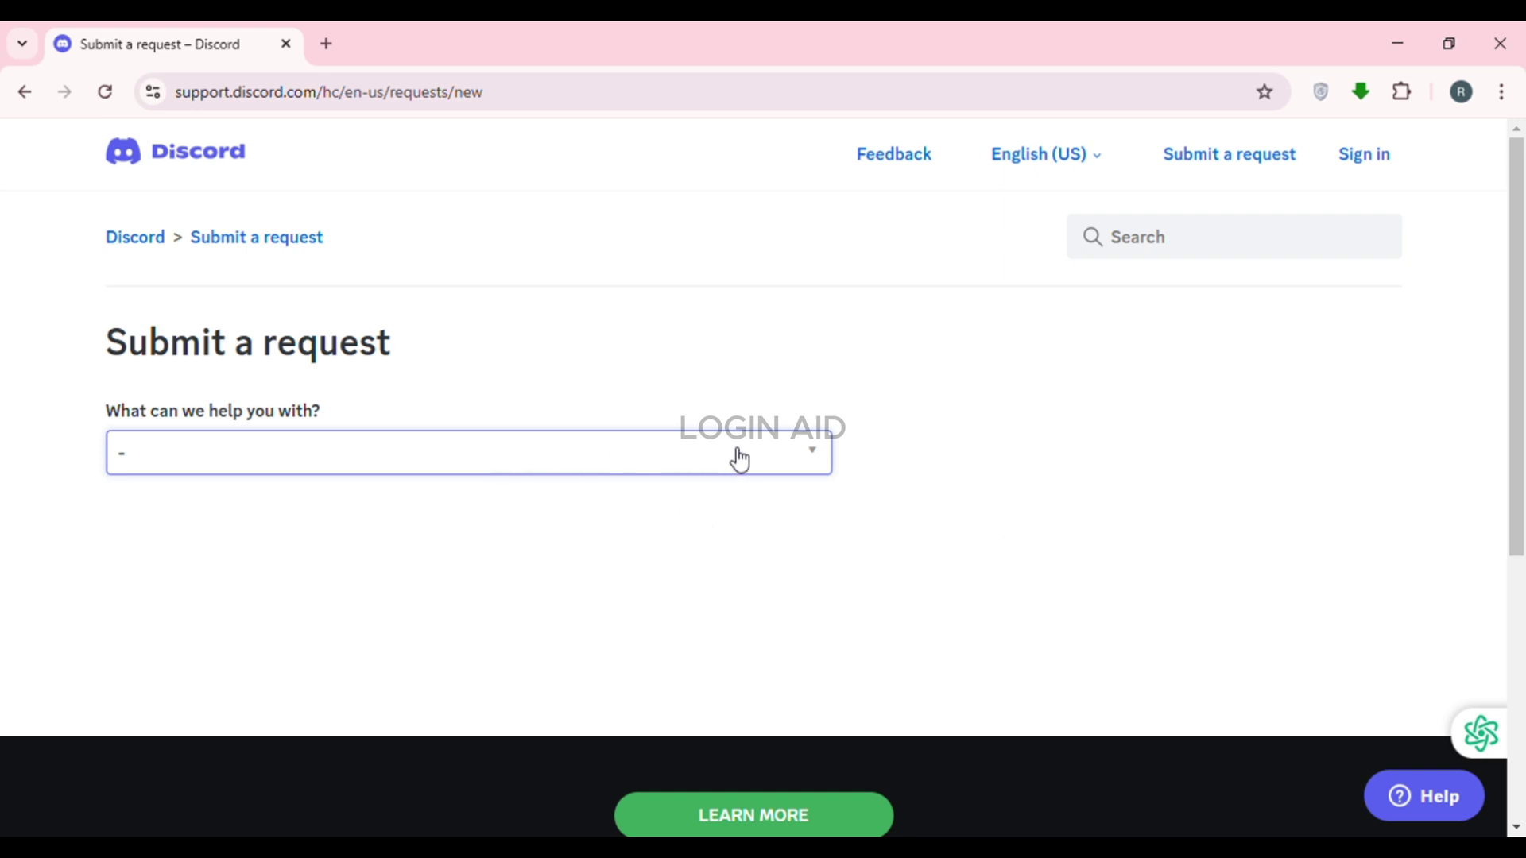
left_click(593, 452)
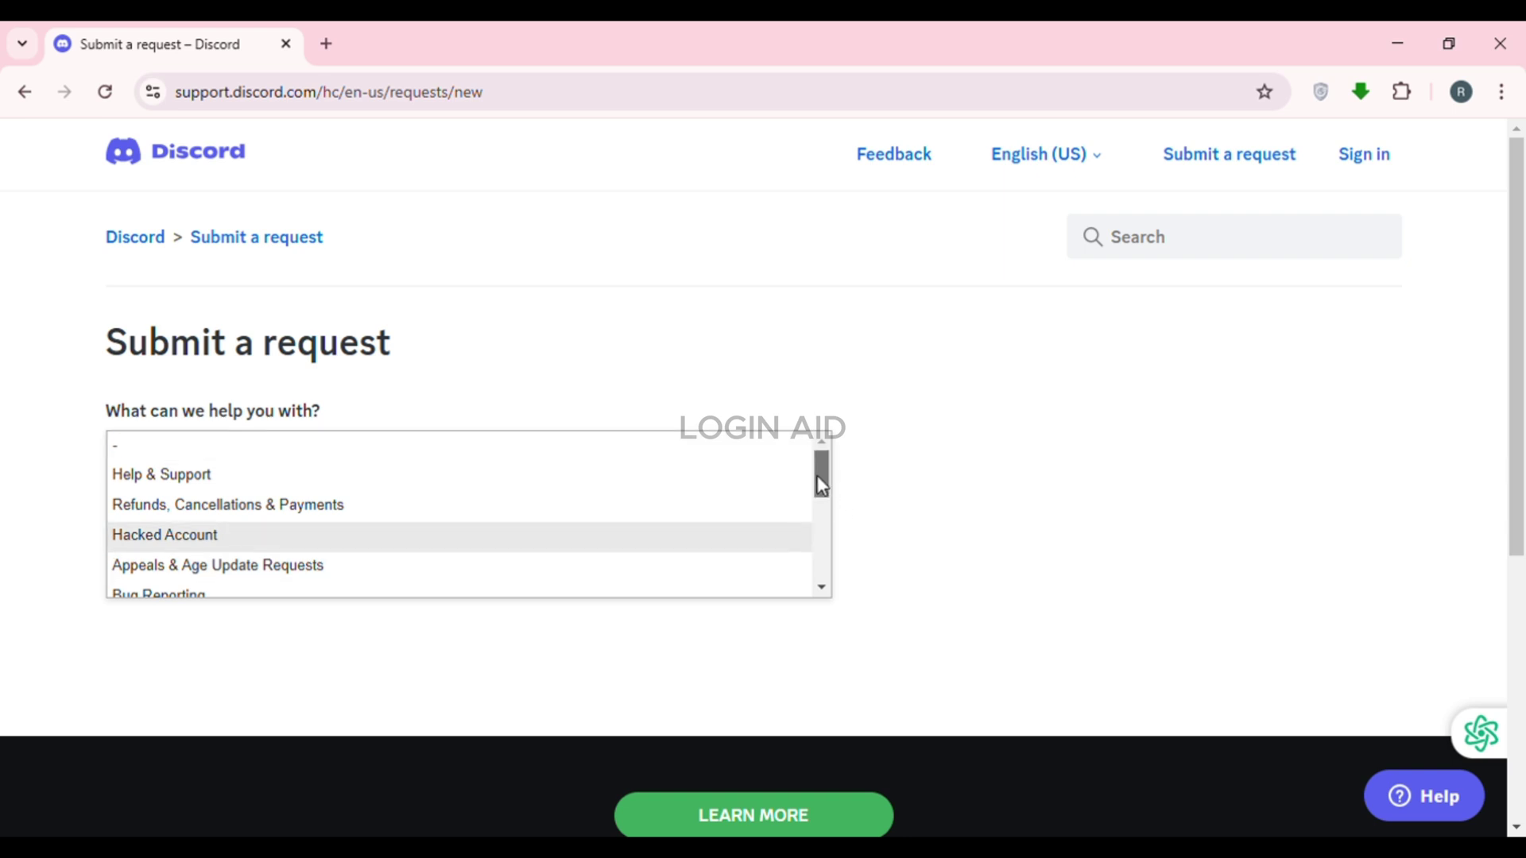
left_click_drag(828, 477, 819, 494)
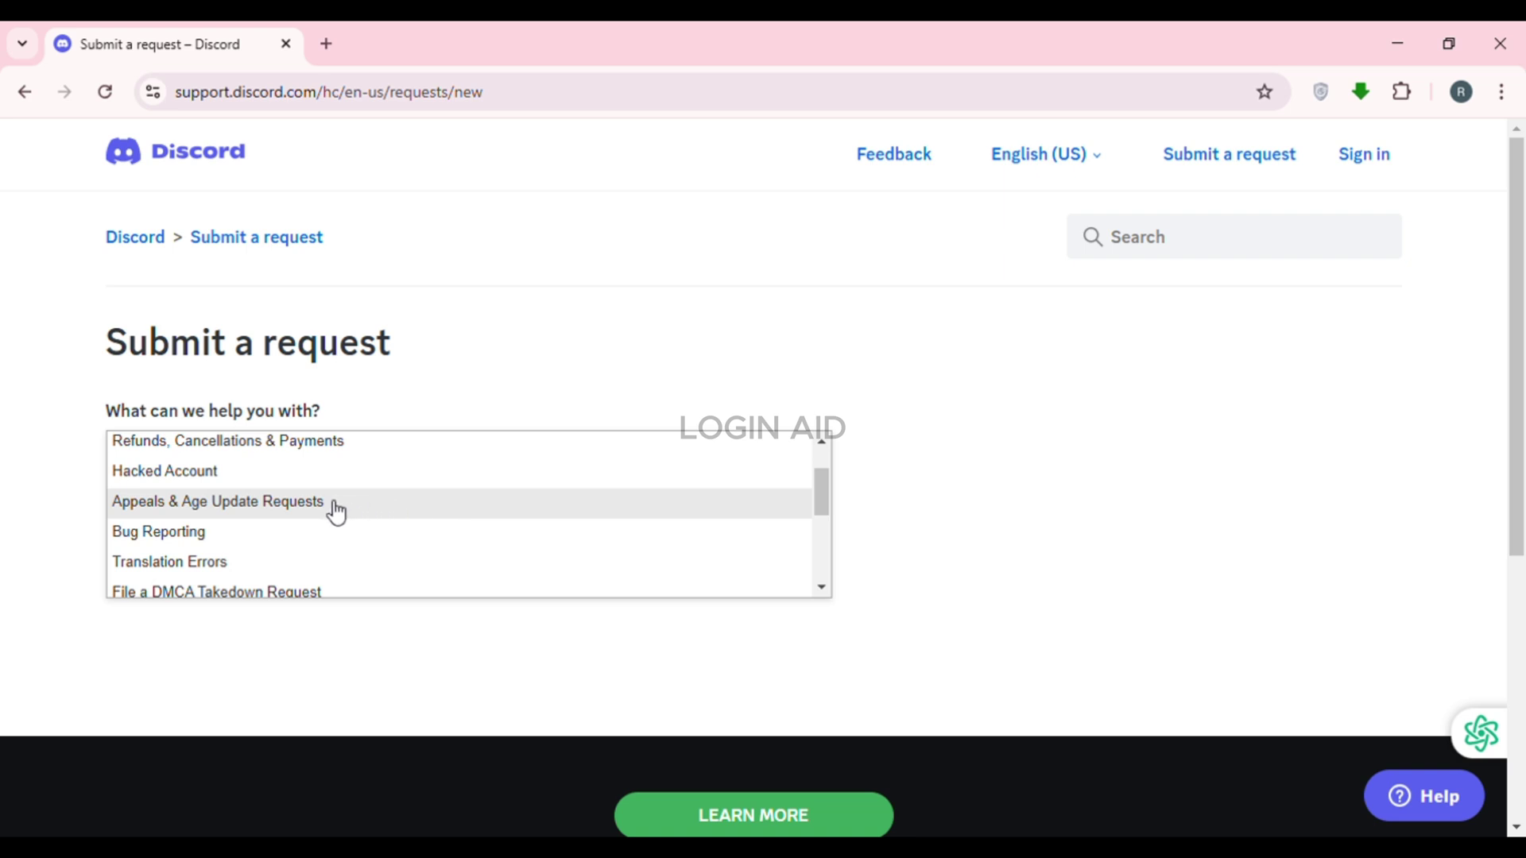
left_click(301, 518)
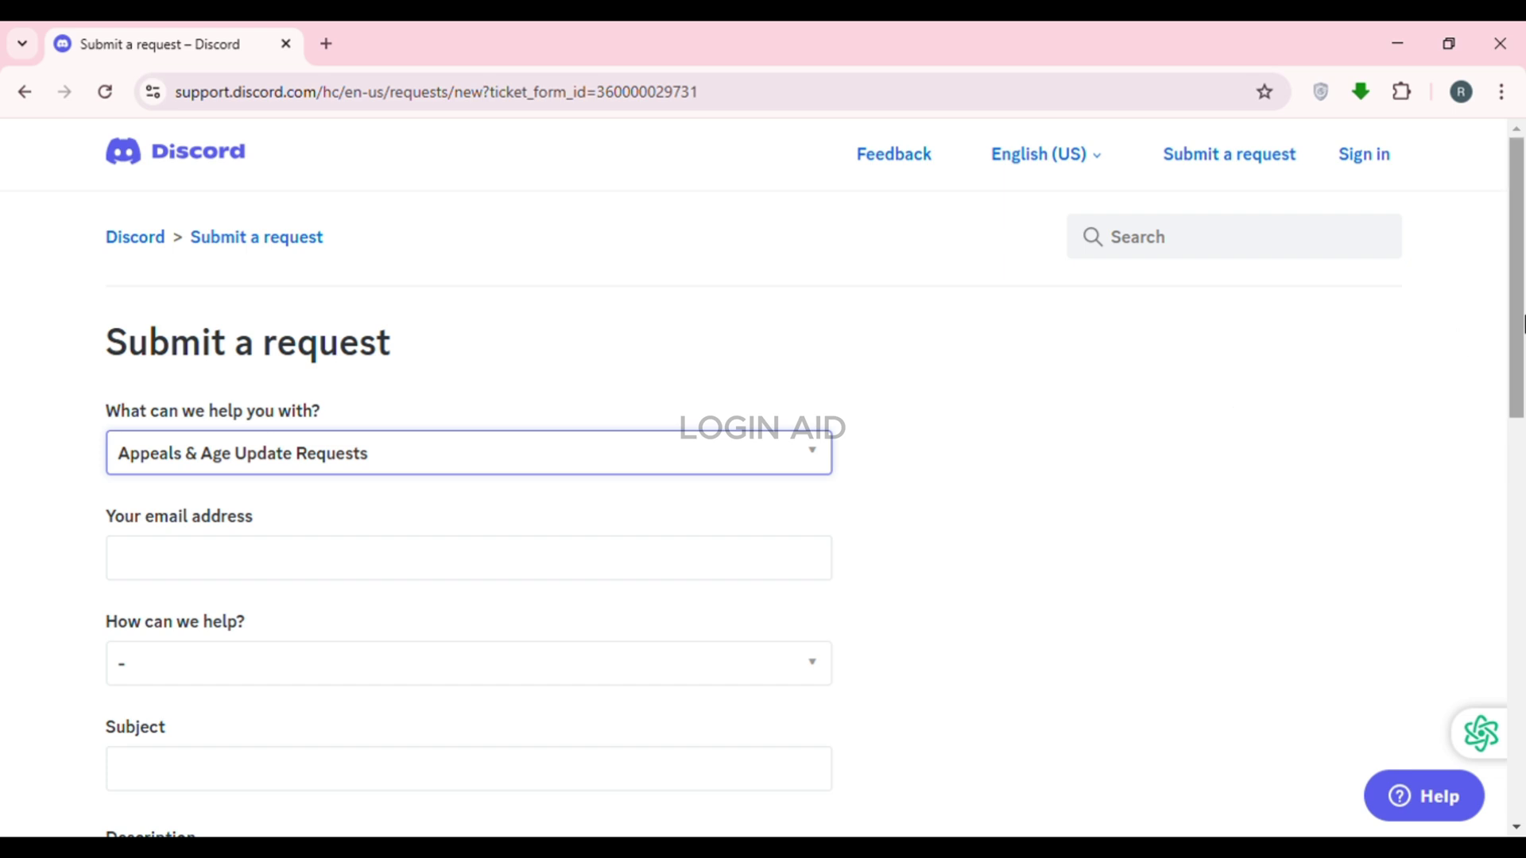
Enter the user's email address in the 'Your email address' field
scroll(1520, 413, "down", 3)
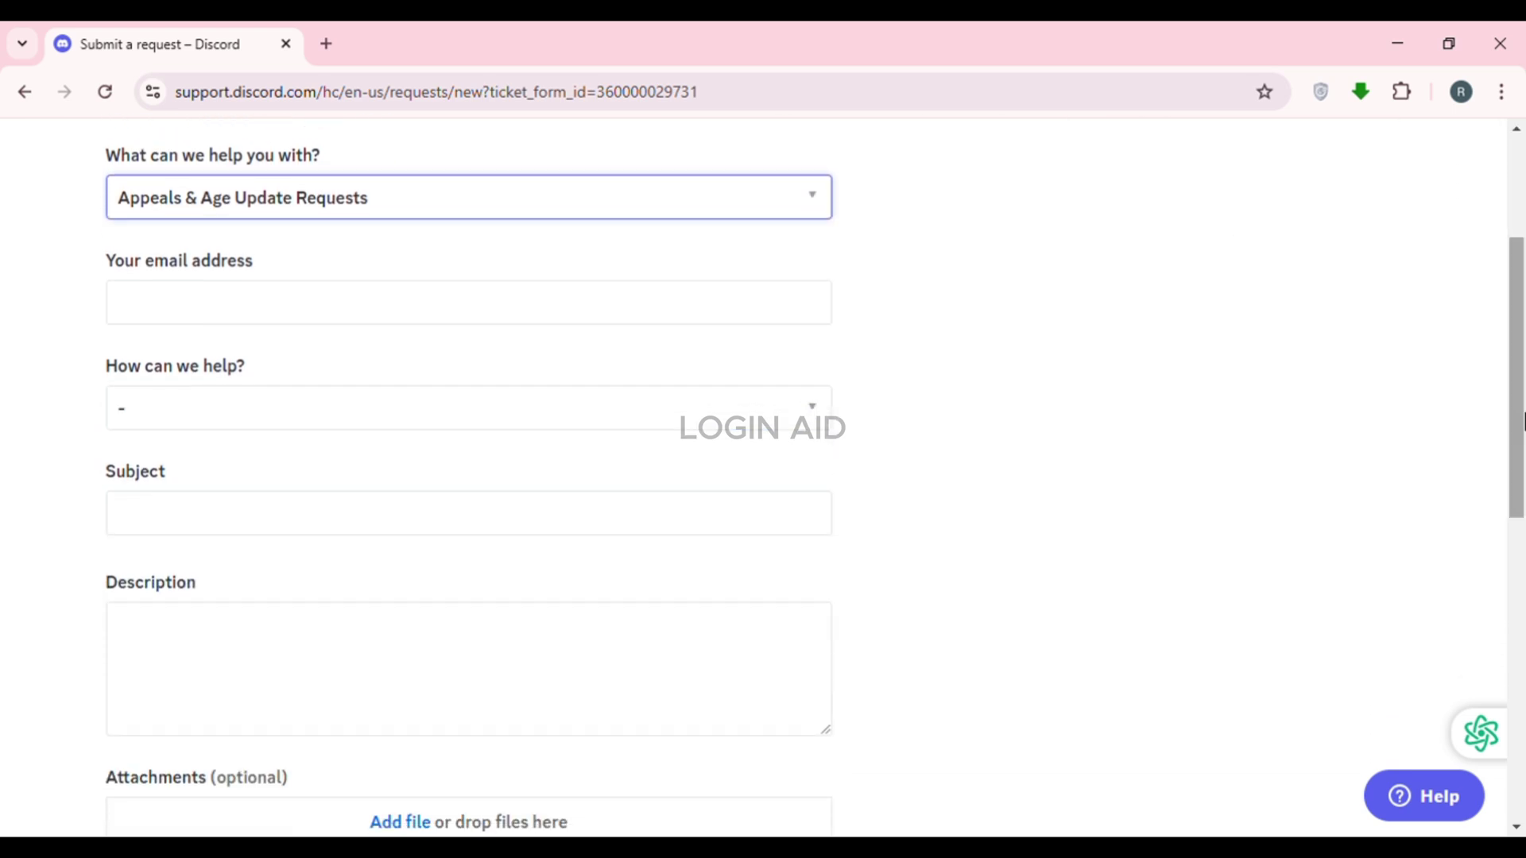
left_click(271, 334)
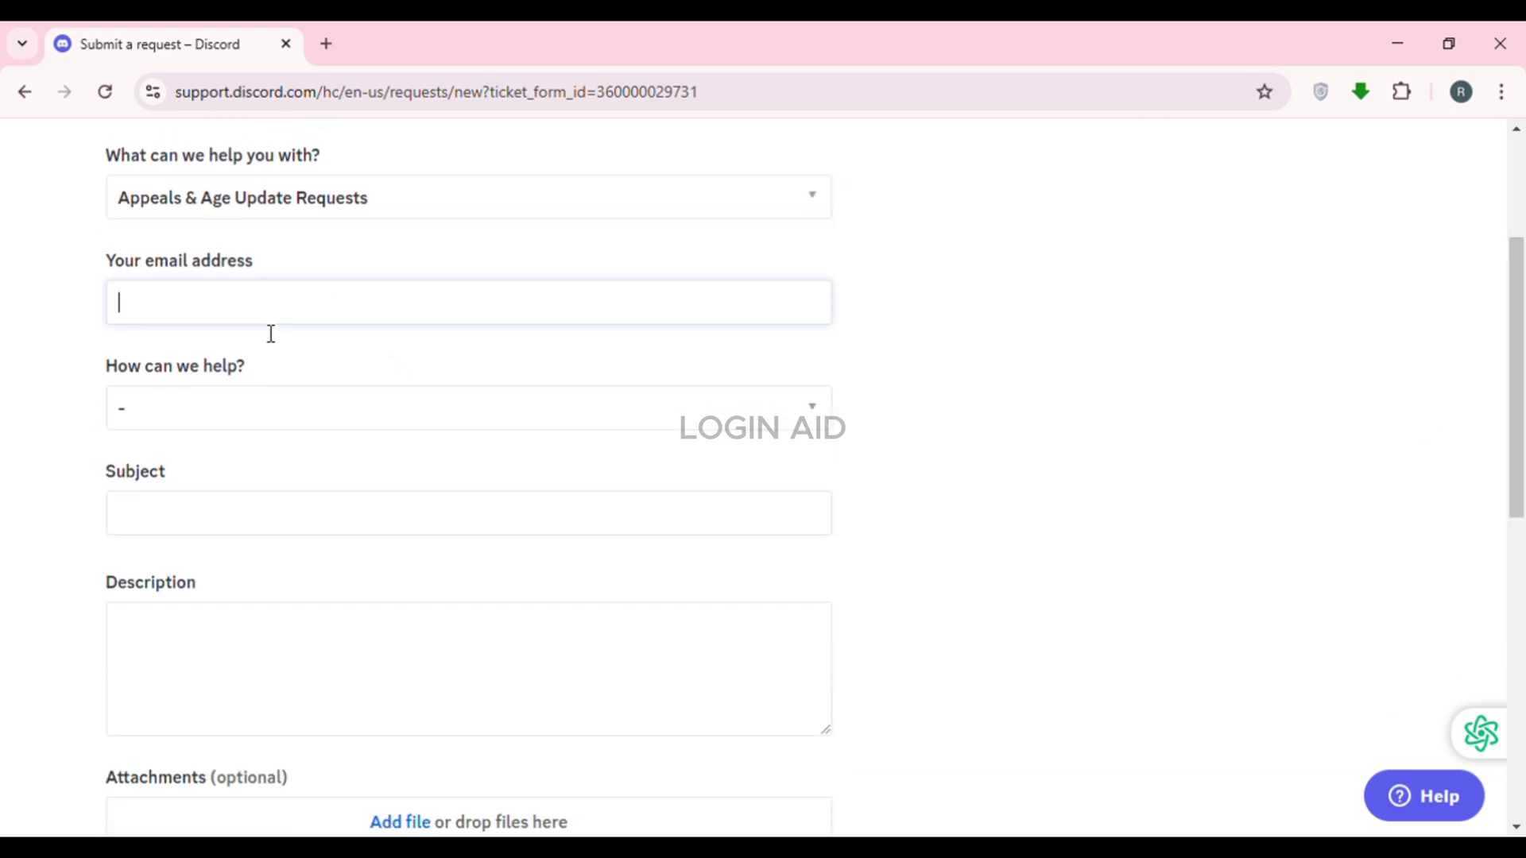
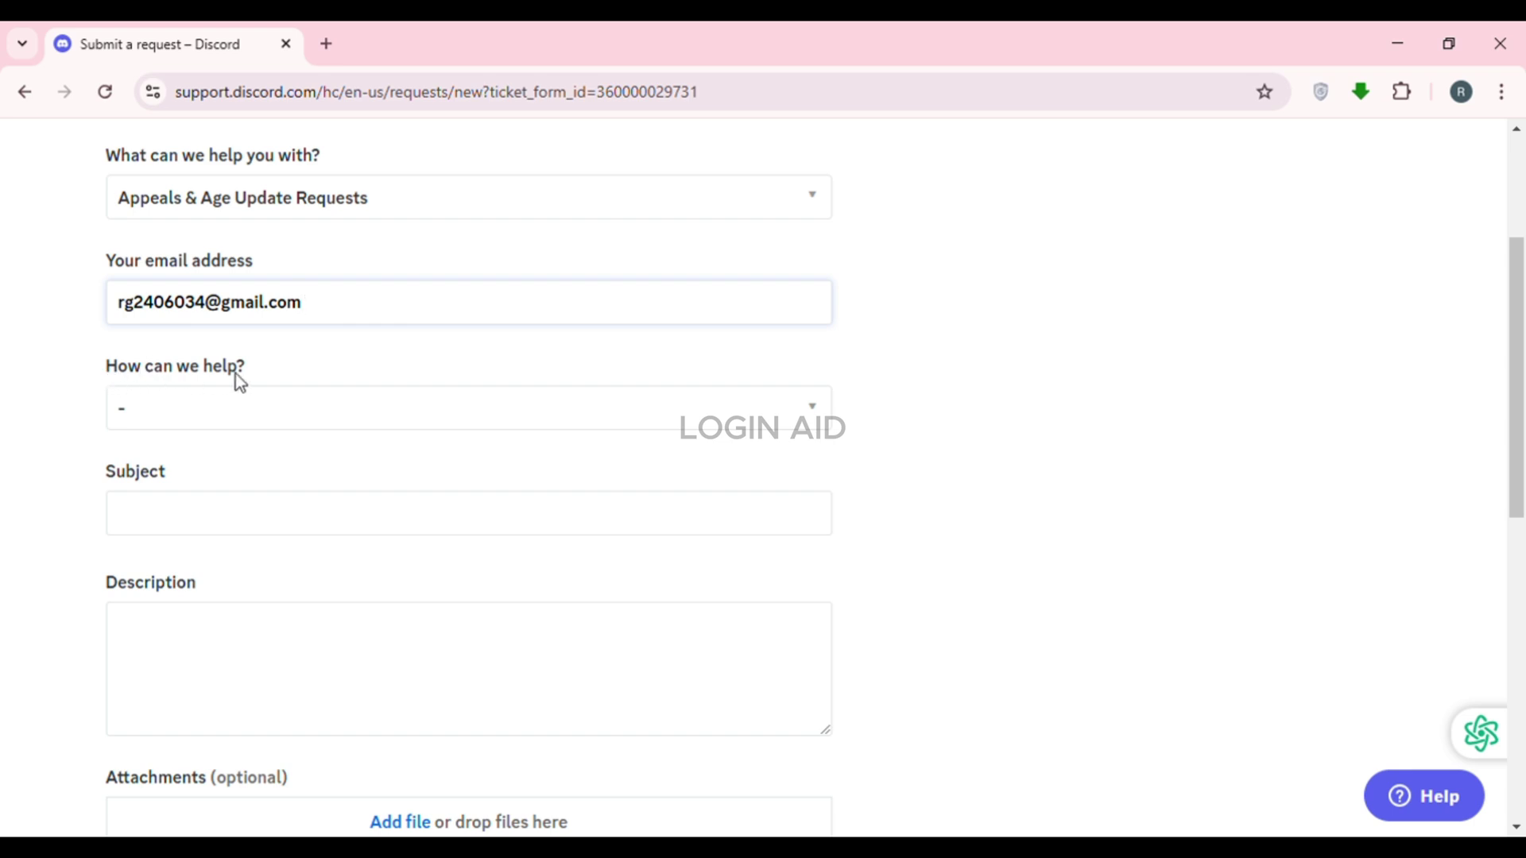
left_click(530, 417)
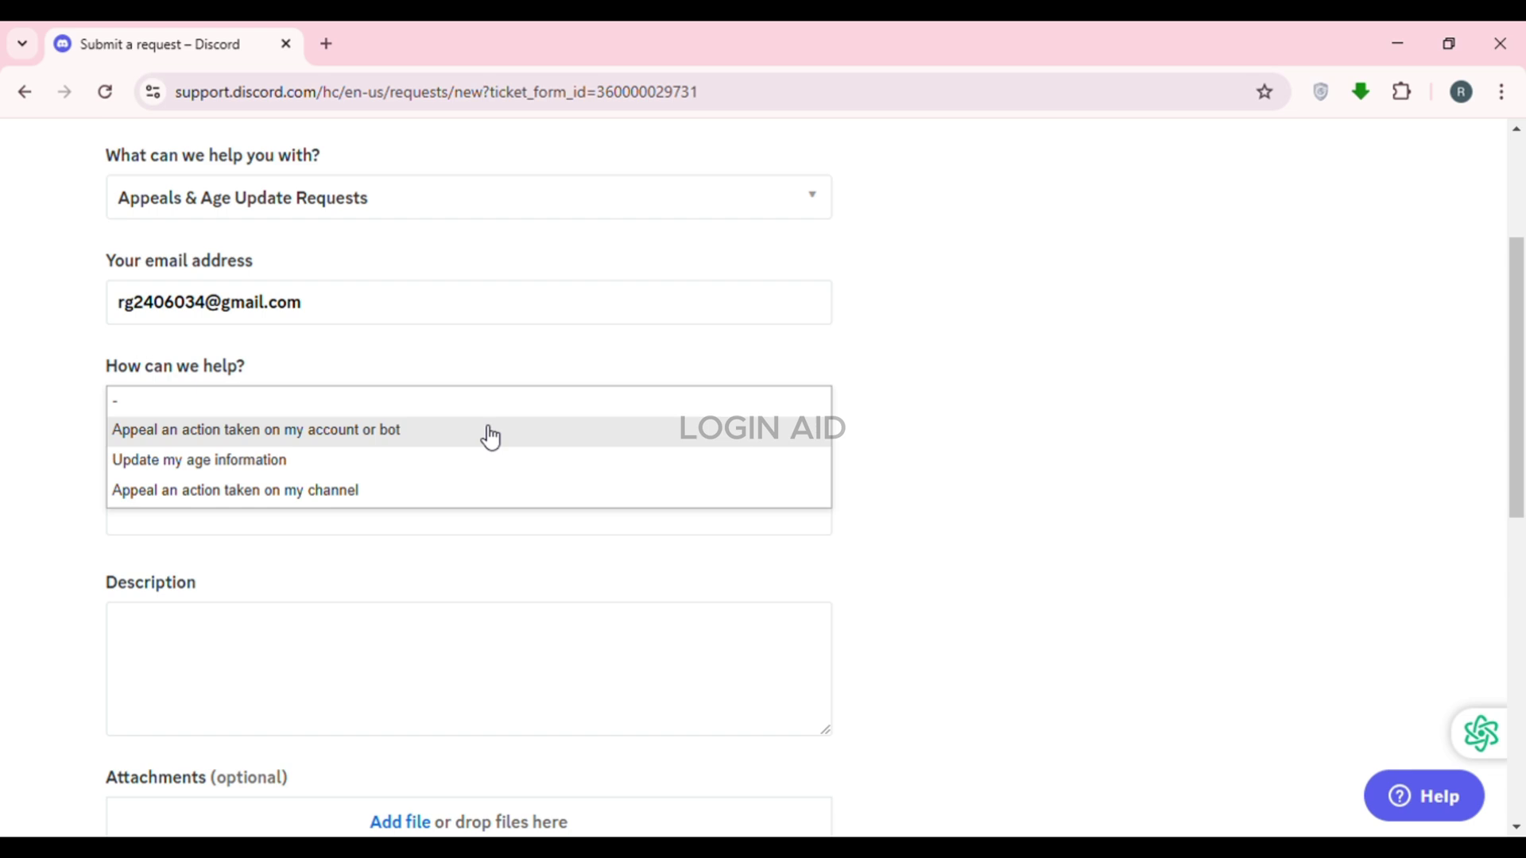
Choose 'Appeal an action taken on my account or bot', then 'An action taken on my account'
left_click(491, 438)
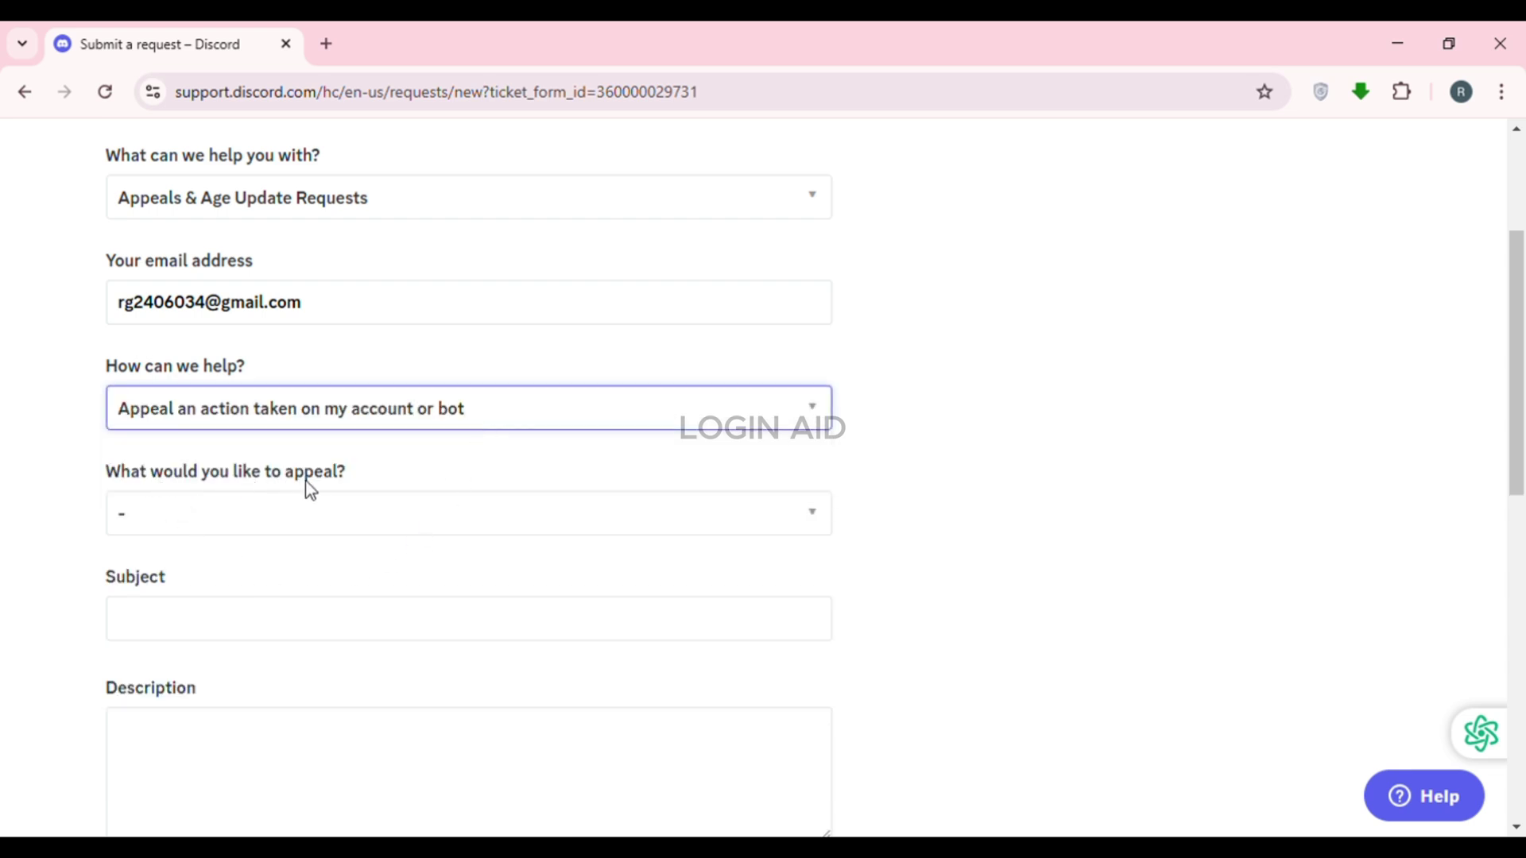
left_click(385, 528)
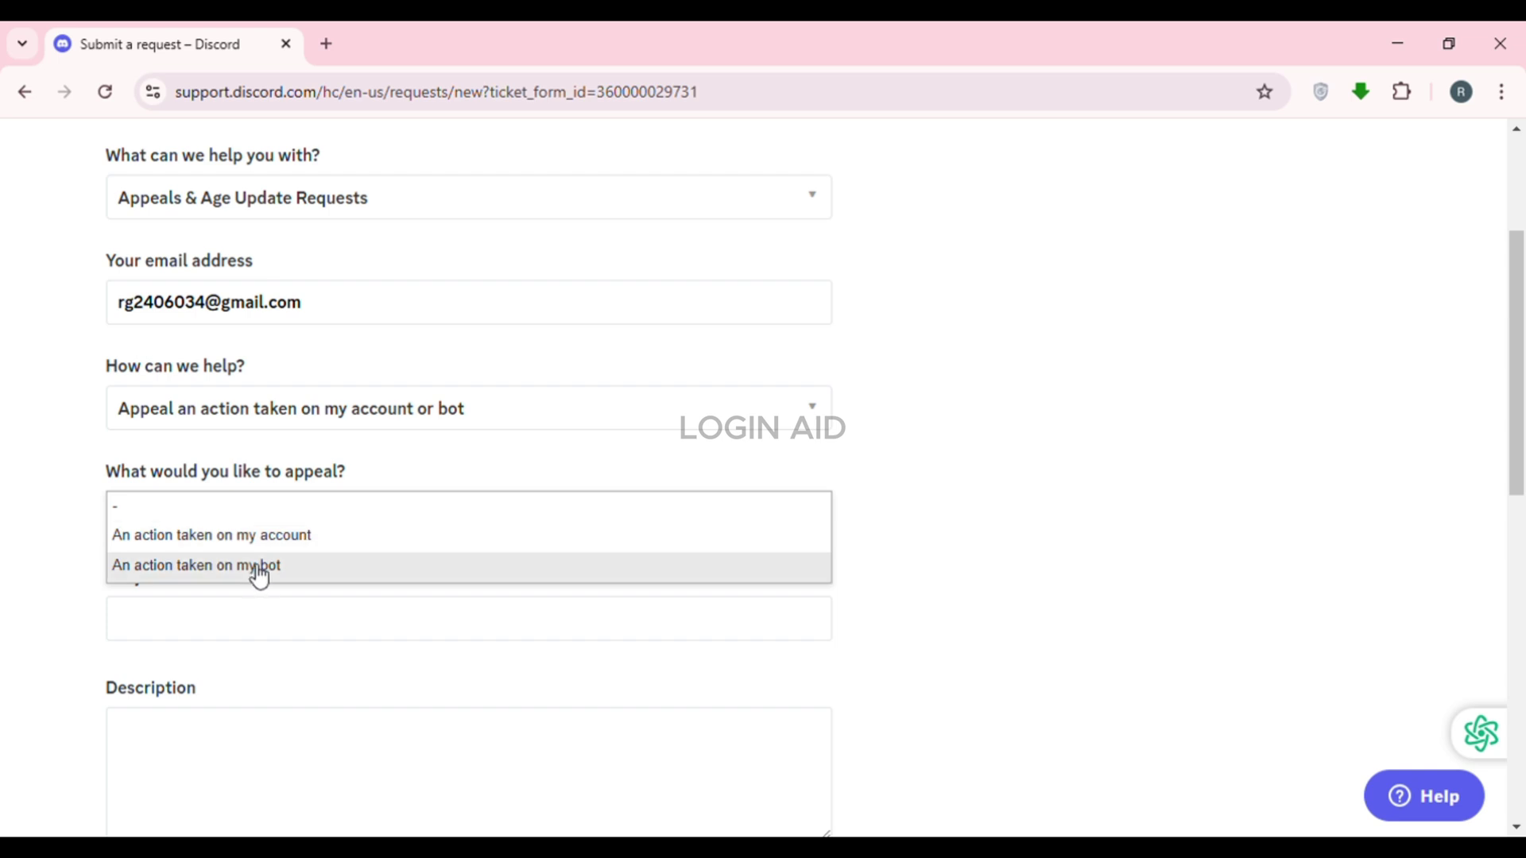
left_click(301, 537)
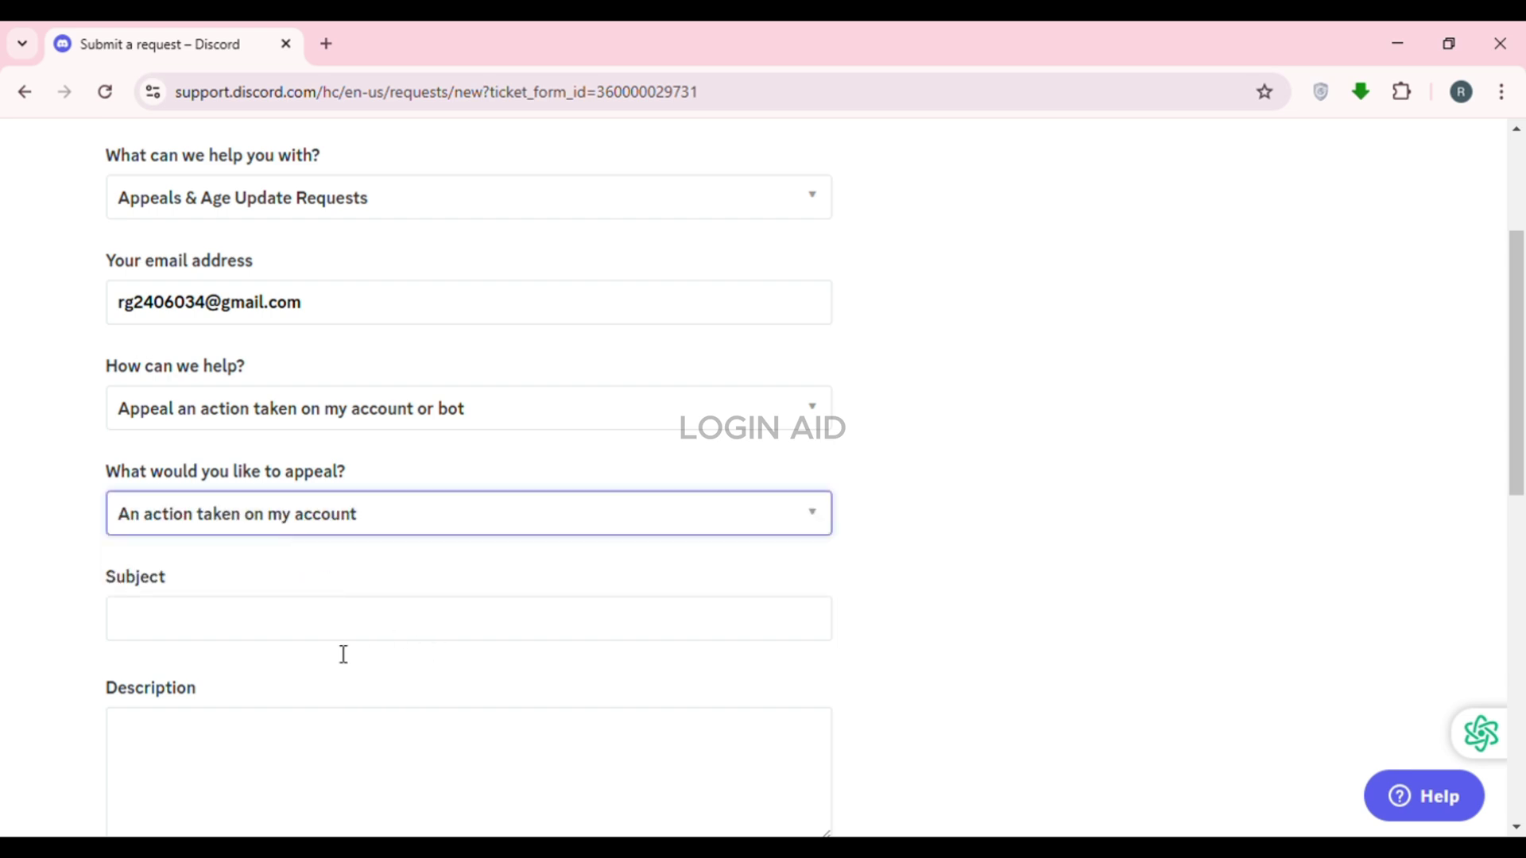
Set the request subject to 'unban my account'
left_click(216, 634)
type("ubn")
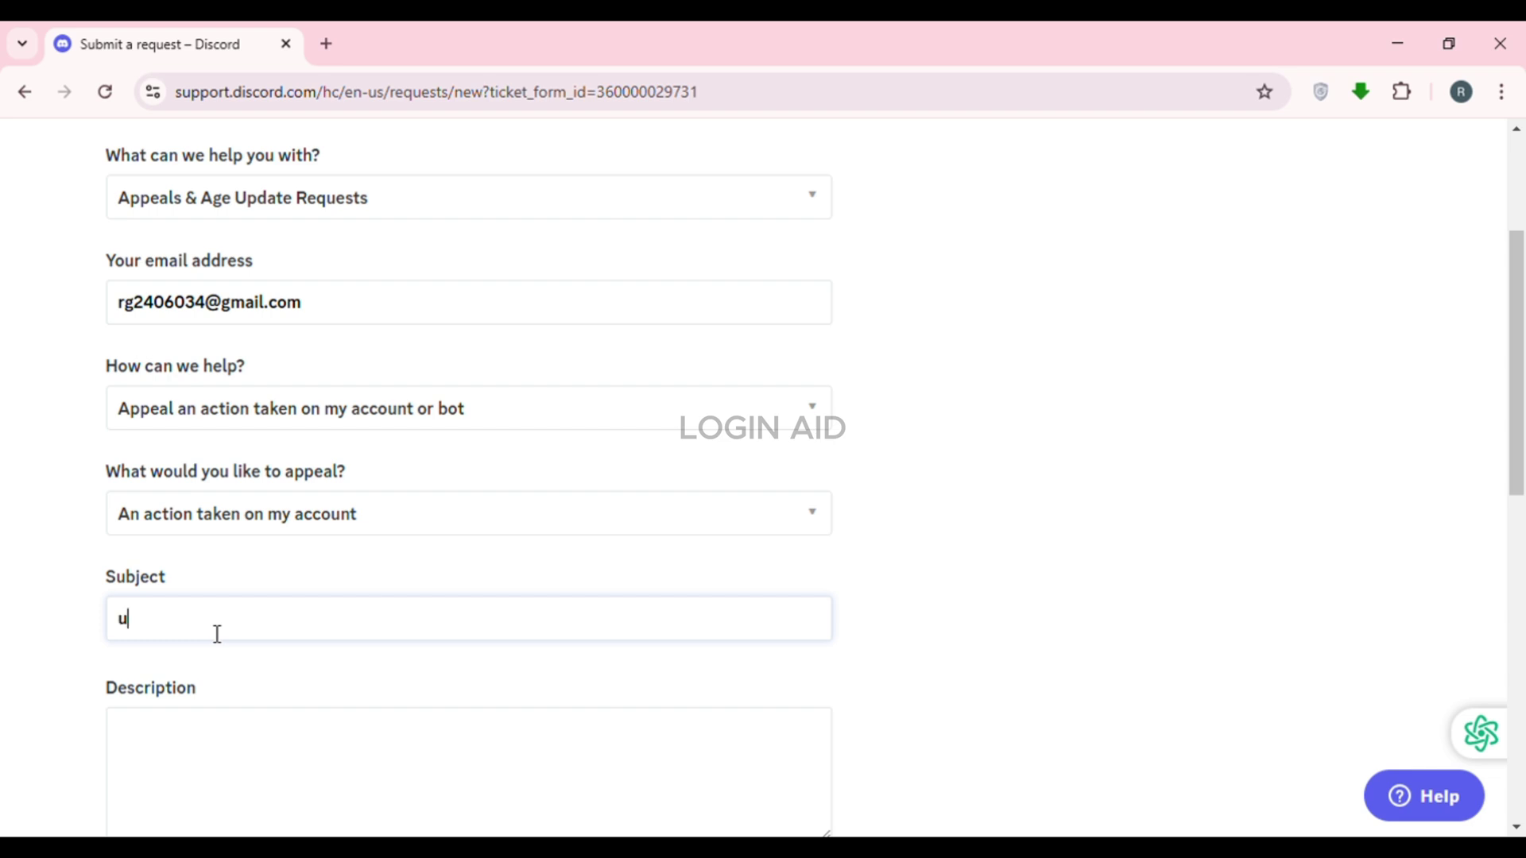
key("BackSpace")
key("BackSpace")
type("nban my account")
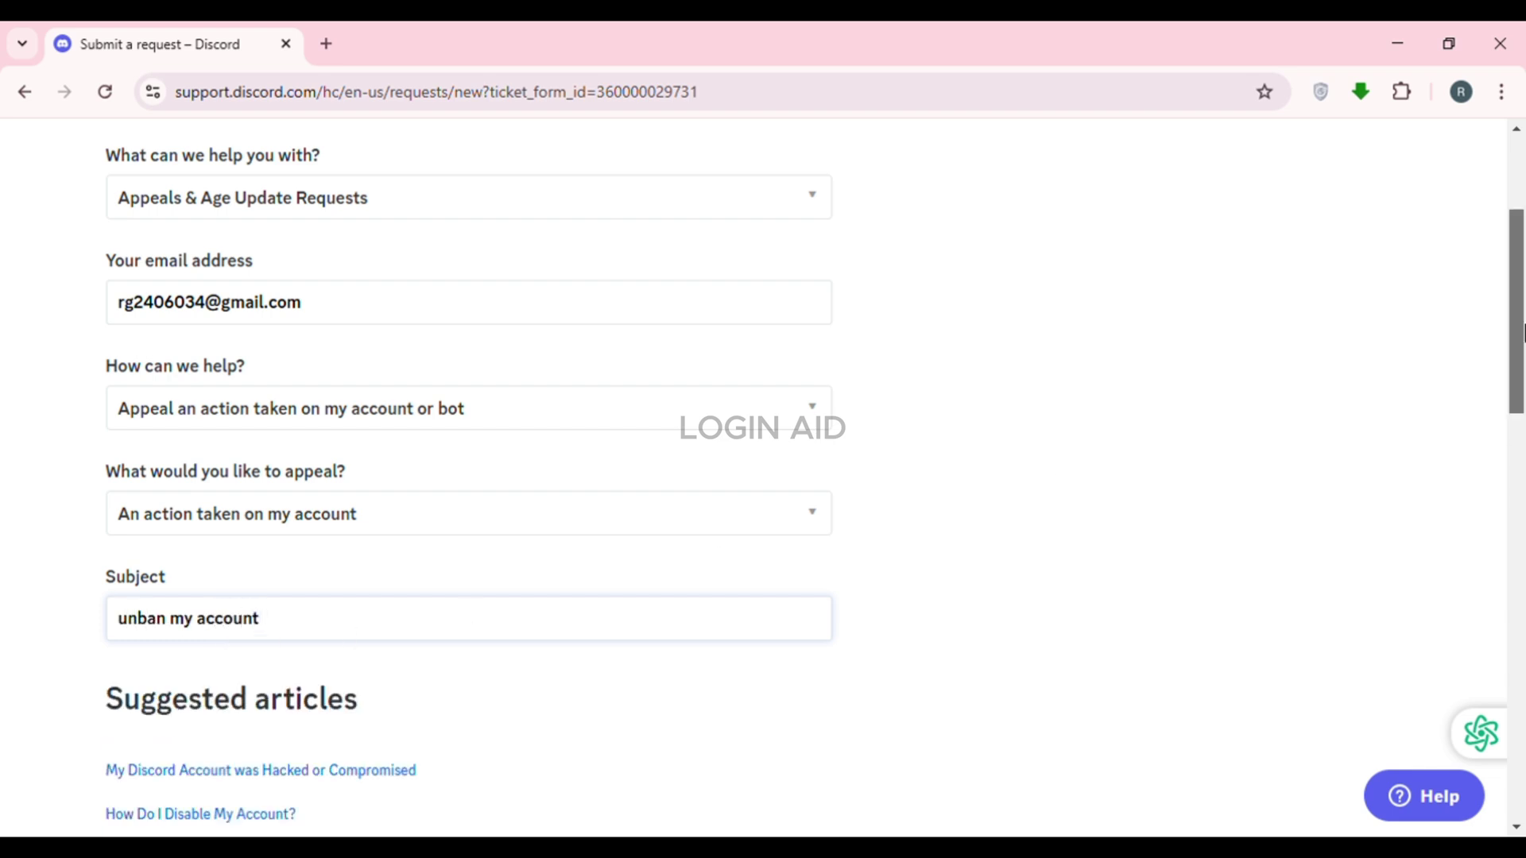
Fill the description with the message saying the account was banned without violating any guidelines
scroll(1523, 360, "down", 1)
left_click_drag(1524, 360, 1524, 562)
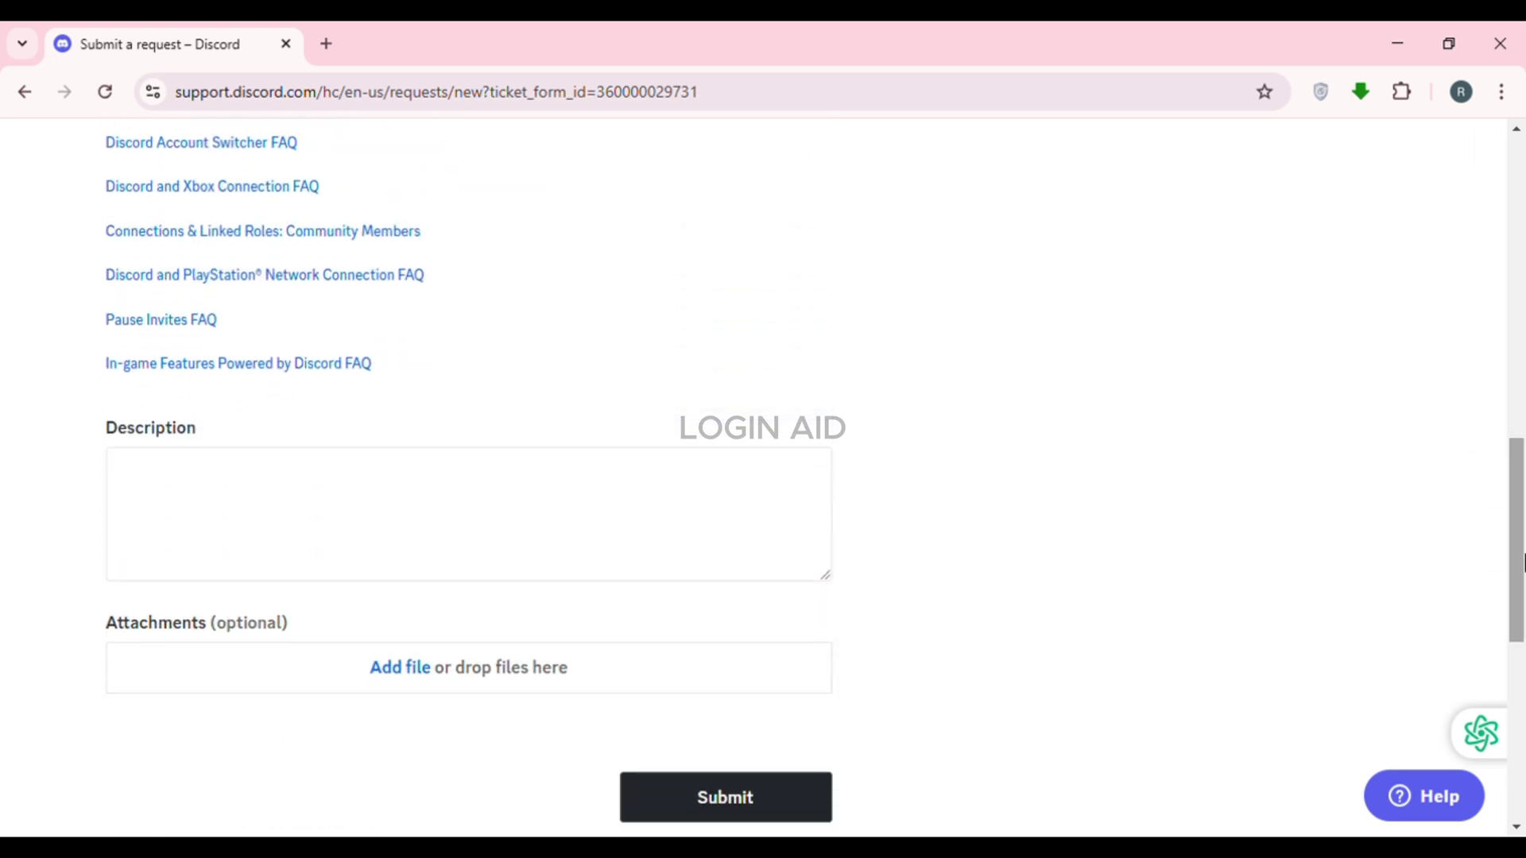
left_click(148, 484)
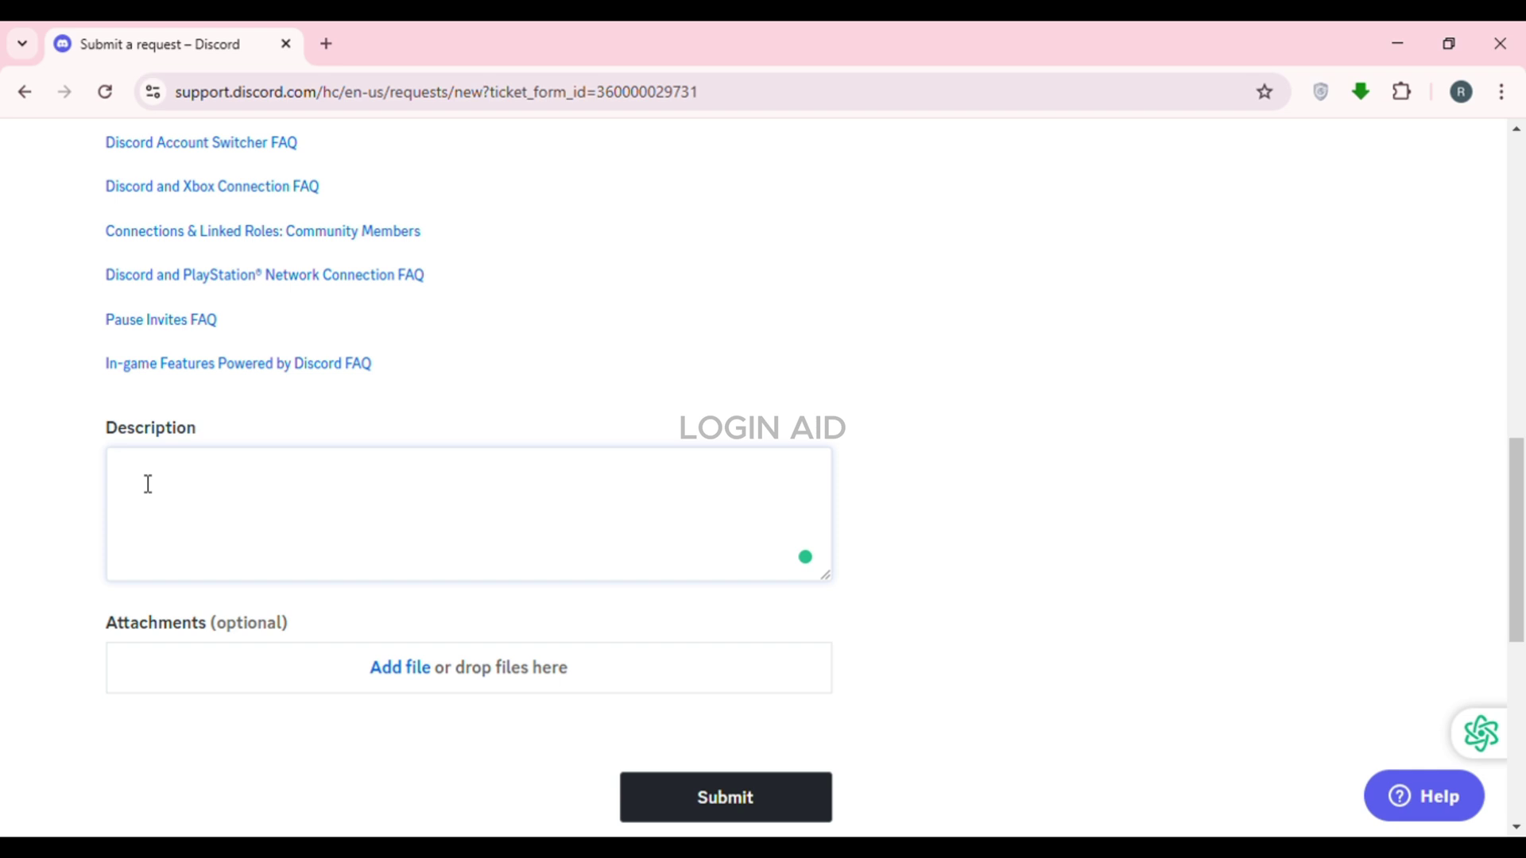
type("Mmy")
key("ctrl+a")
type("My account has been banned. I haven't violated any community guidelines. Please unban my account.")
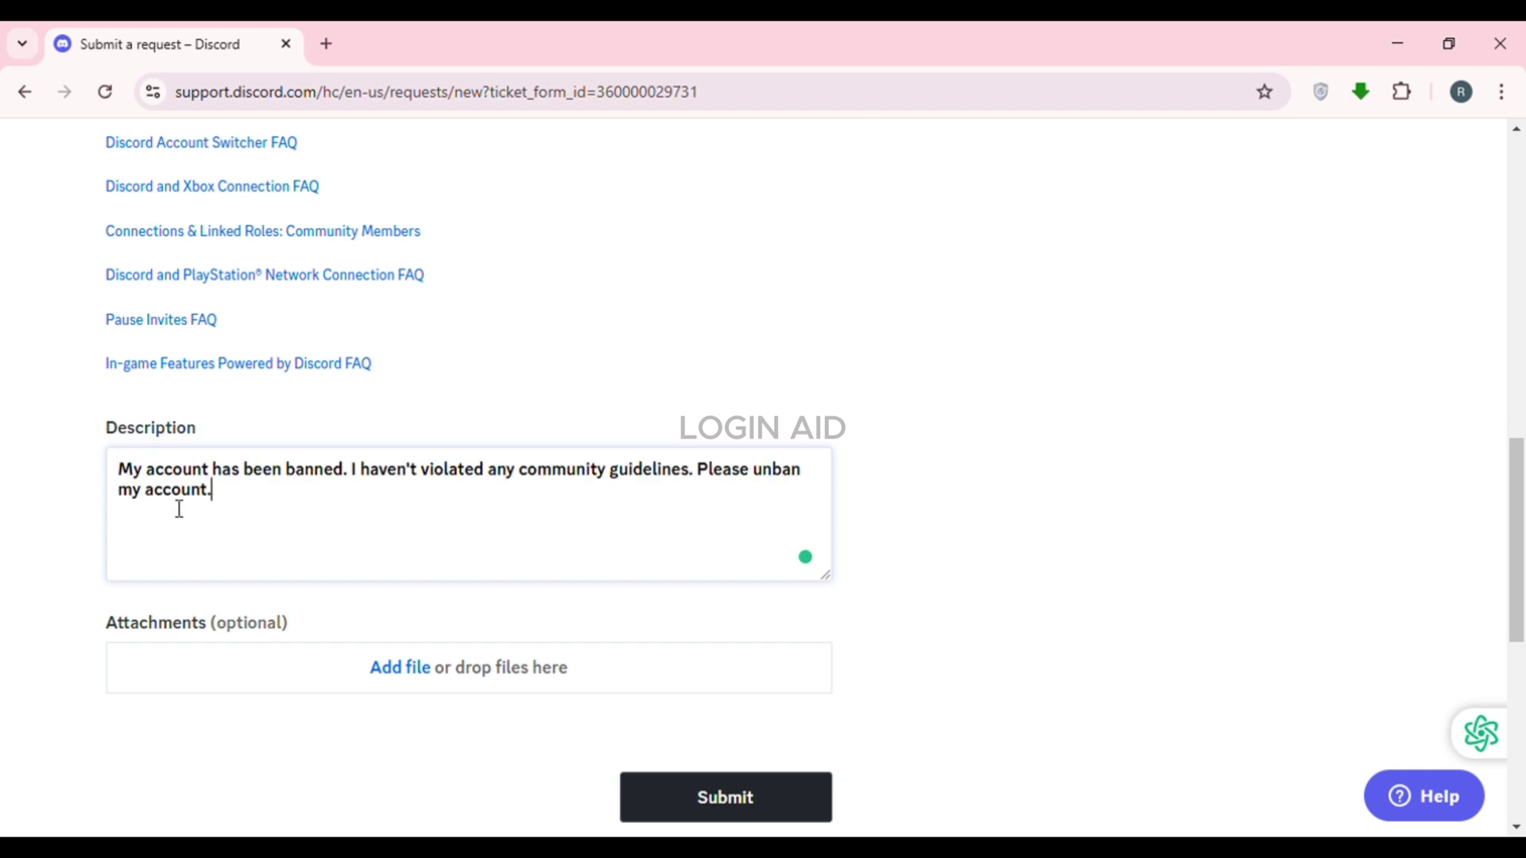
left_click_drag(119, 469, 252, 512)
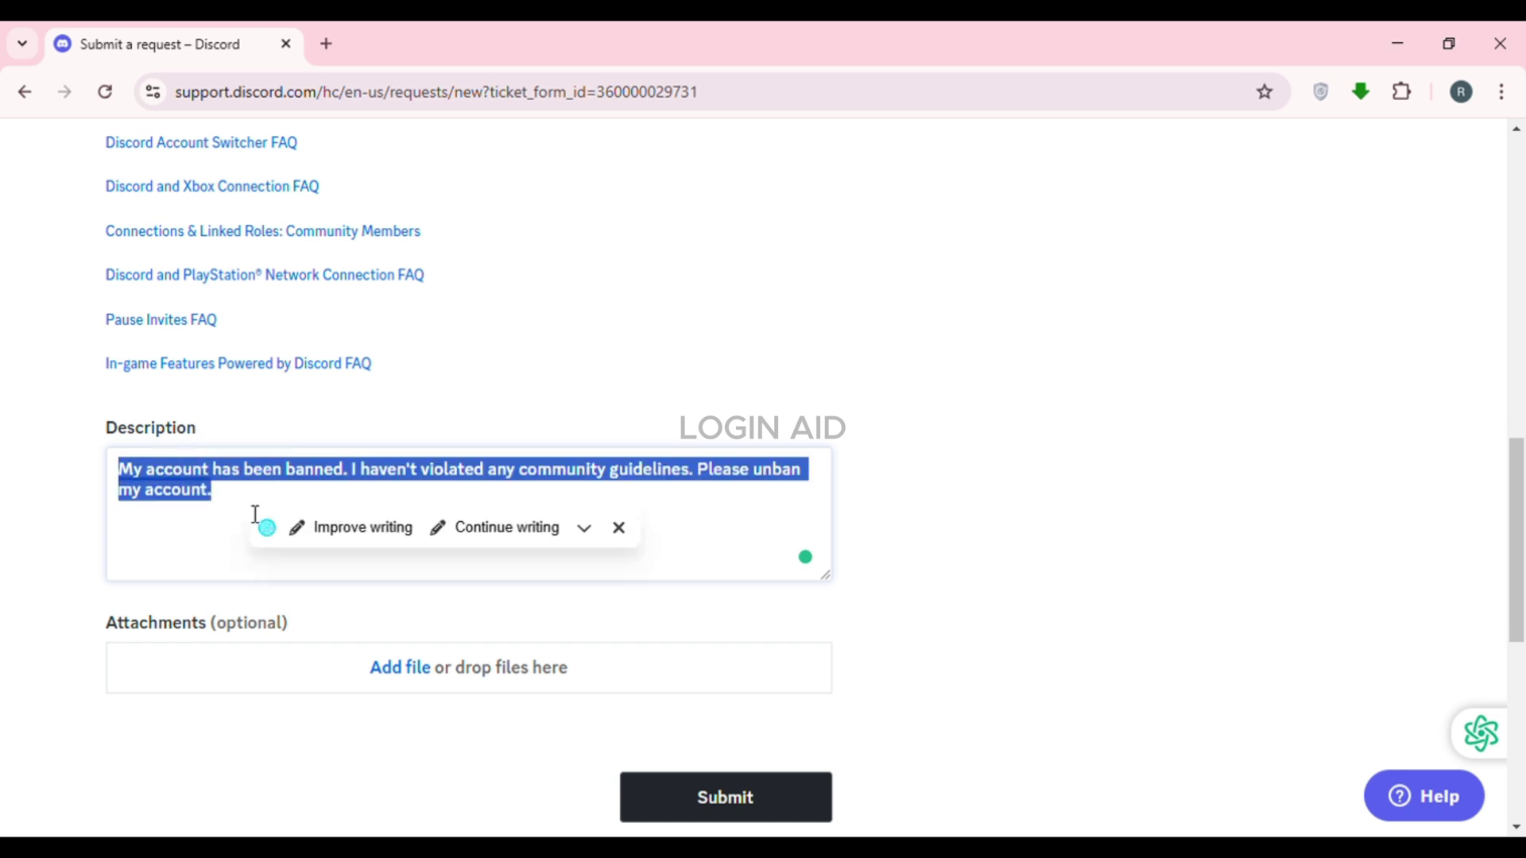
left_click(204, 546)
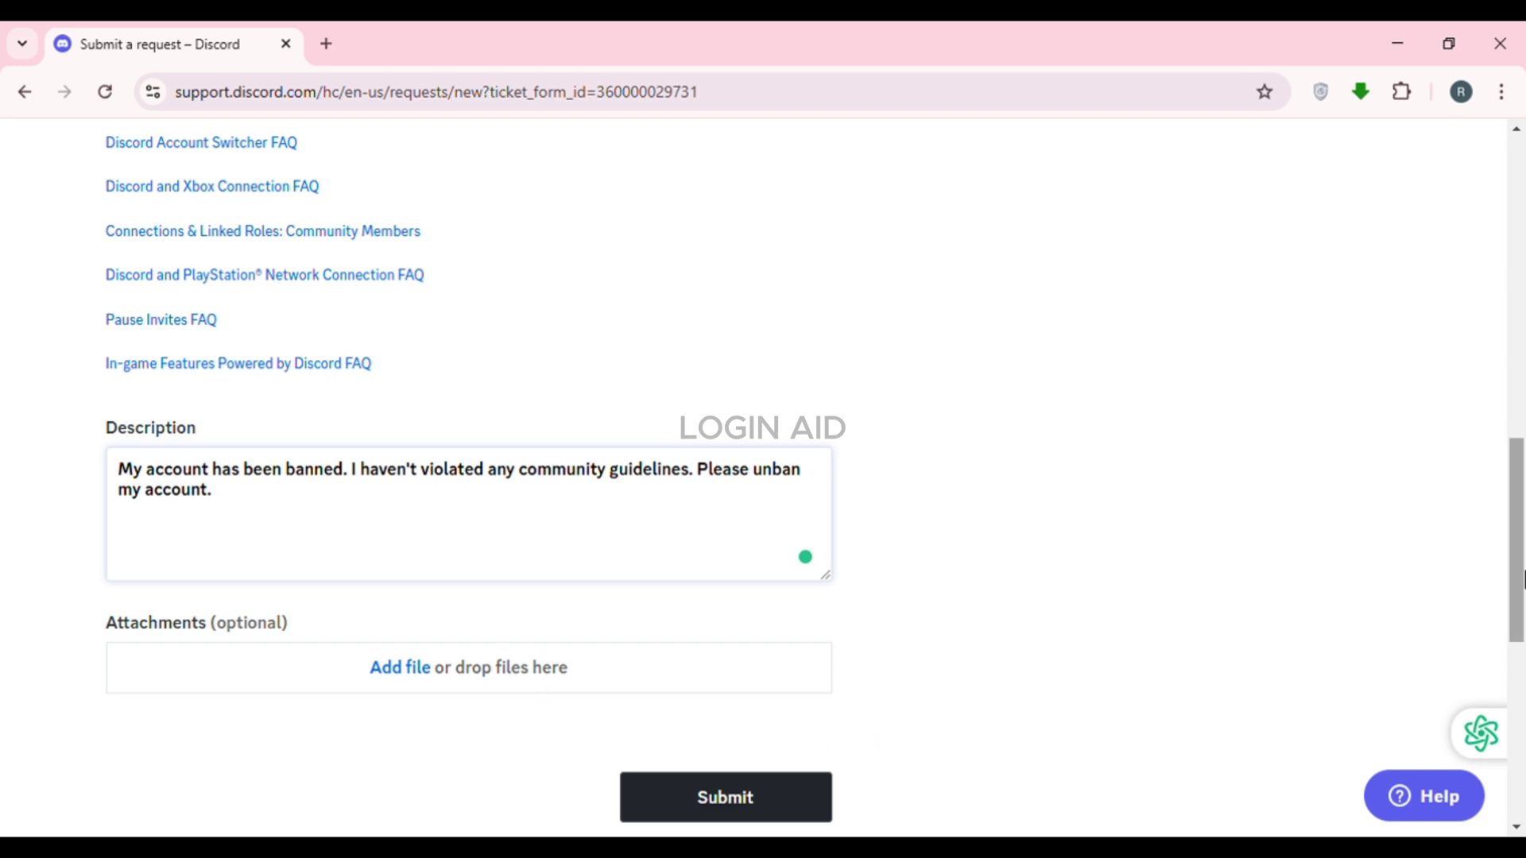
Submit the completed ban appeal request
left_click_drag(1522, 579, 1522, 611)
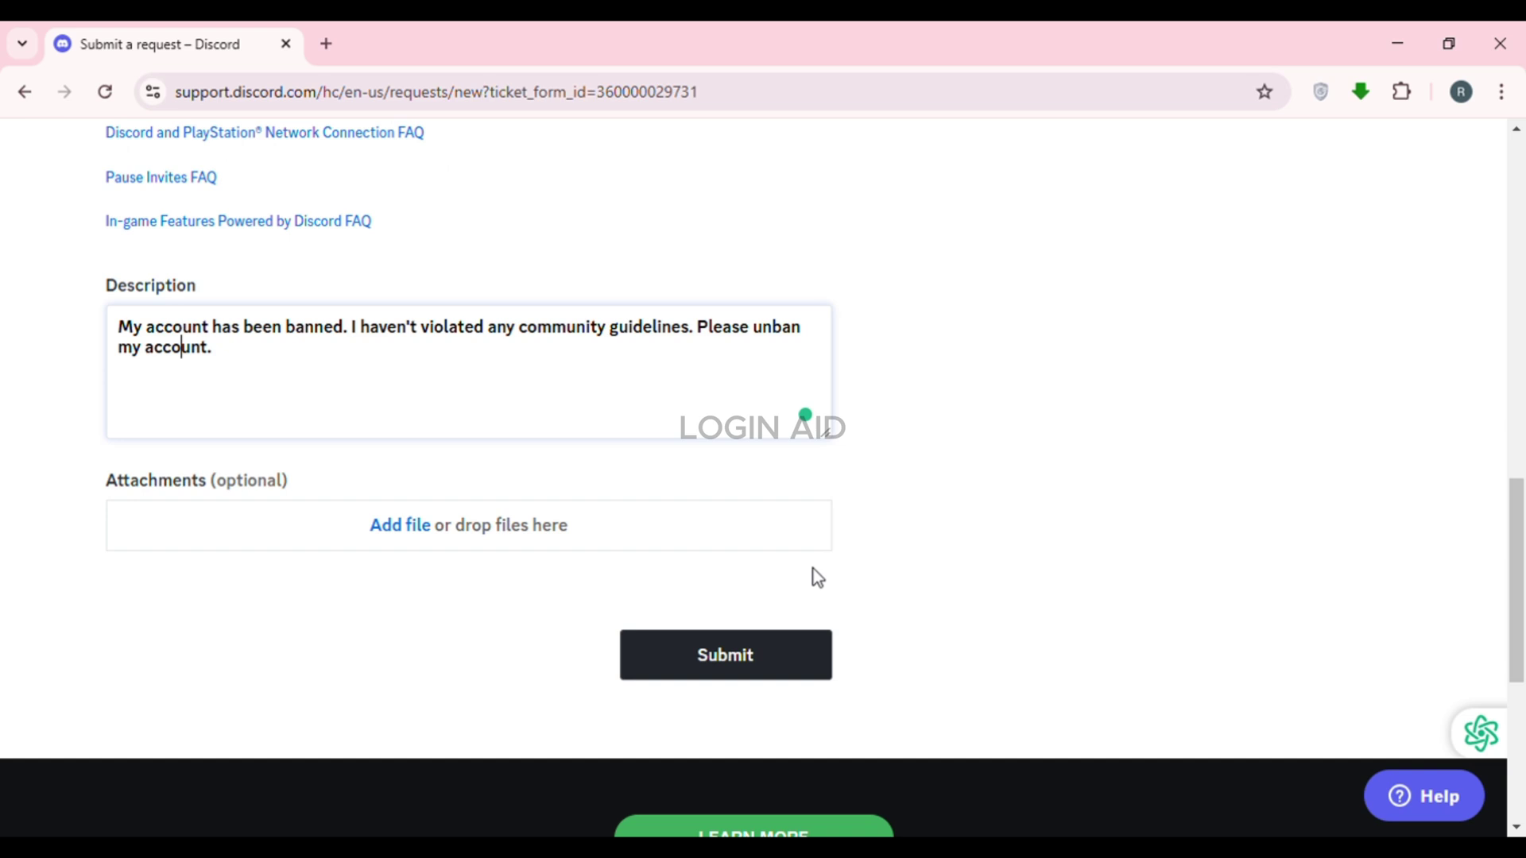
left_click(745, 660)
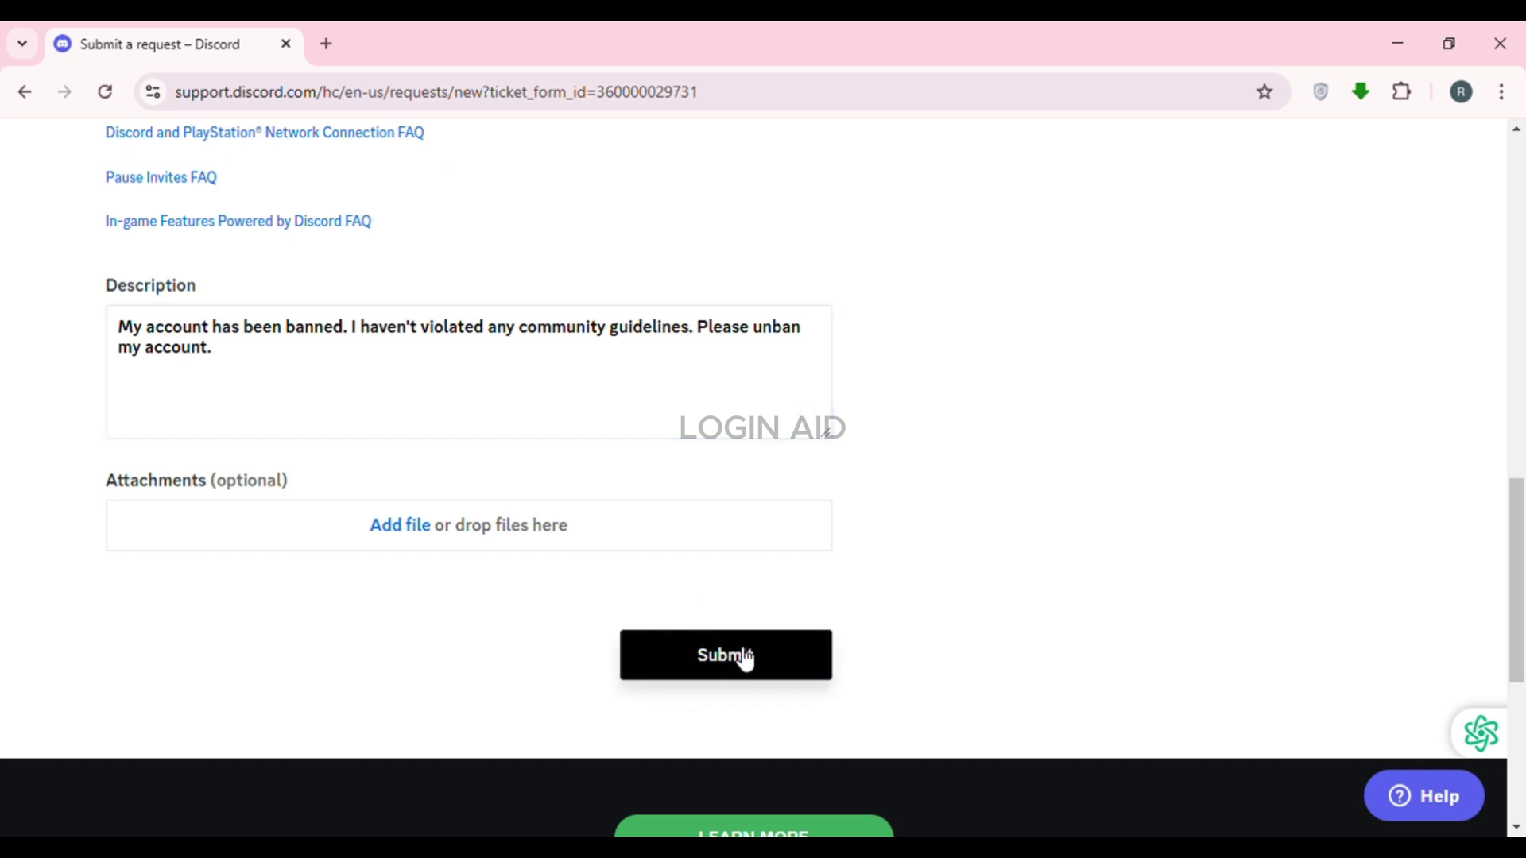